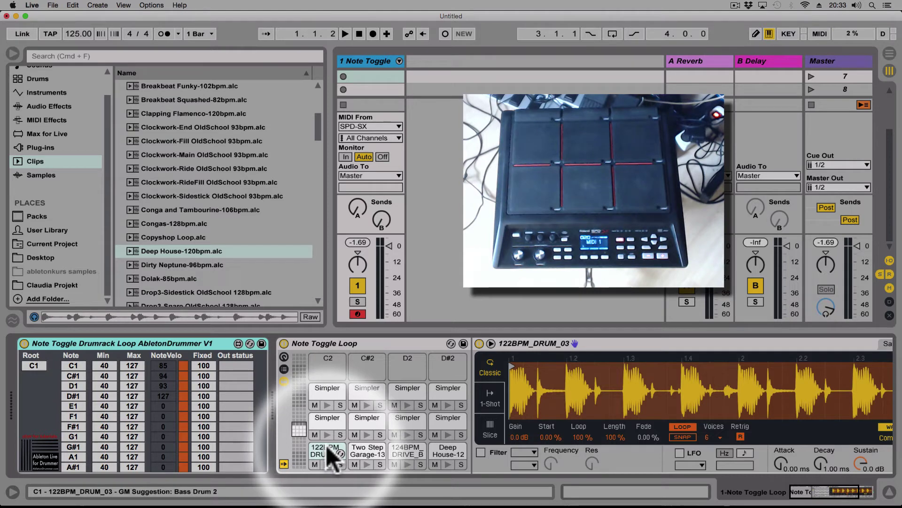
Step: Review the loops loaded on the C1, C#1, D1 and D#1 pads of the Note Toggle Loop rack
{"action": "left_click", "coordinate": [371, 451]}
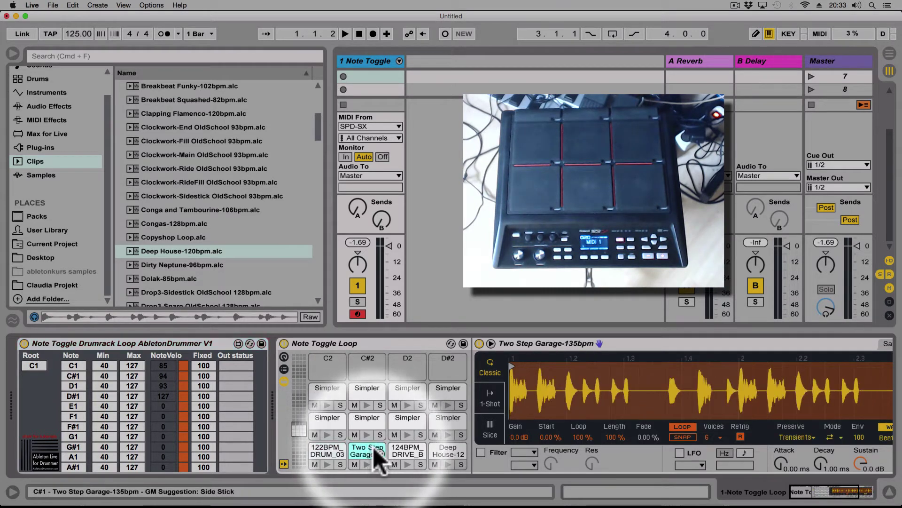
{"action": "left_click", "coordinate": [407, 451]}
{"action": "left_click", "coordinate": [442, 450]}
{"action": "left_click", "coordinate": [324, 451]}
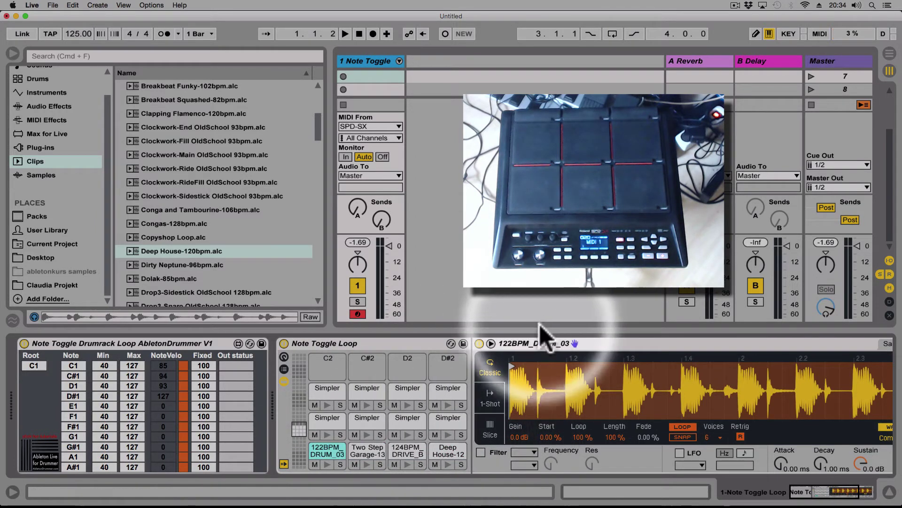
{"action": "left_click", "coordinate": [540, 342]}
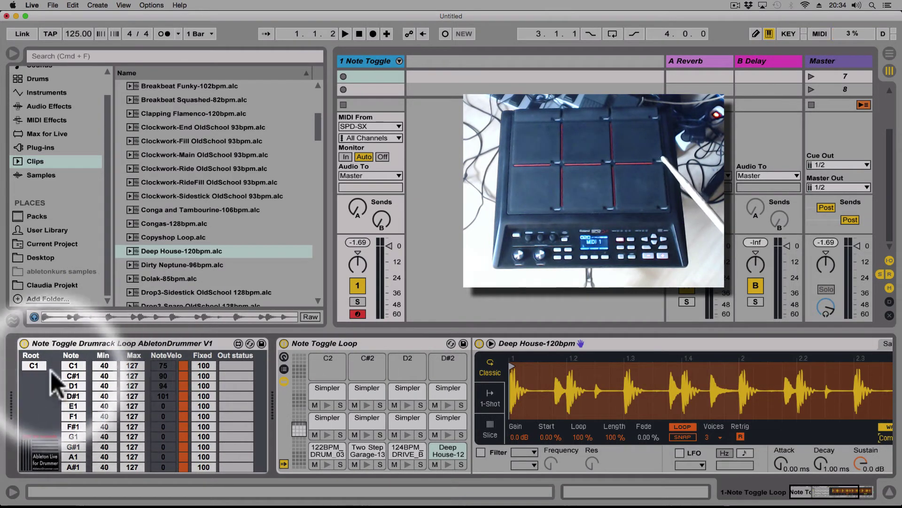
Step: Try A#0 as the root note of the Note Toggle Drumrack Loop device, and set it back to C1
{"action": "left_click", "coordinate": [54, 343]}
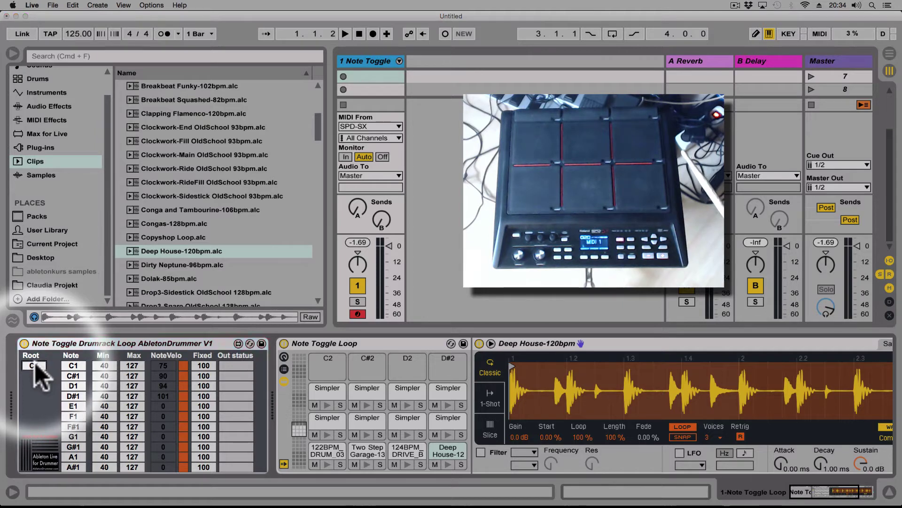
{"action": "mouse_move", "coordinate": [35, 363]}
{"action": "left_mouse_down"}
{"action": "mouse_move", "coordinate": [35, 371]}
{"action": "mouse_move", "coordinate": [36, 362]}
{"action": "left_mouse_up"}
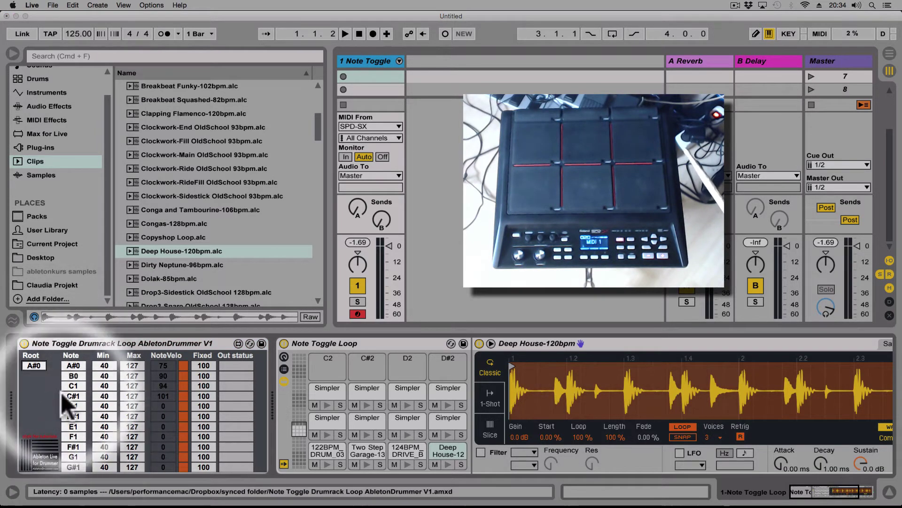
{"action": "left_click_drag", "start_coordinate": [35, 366], "coordinate": [74, 370]}
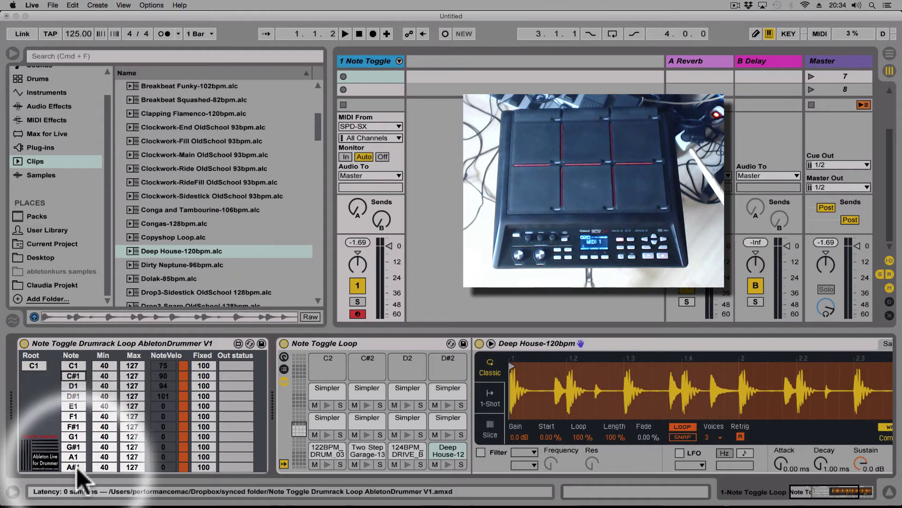
{"action": "left_click", "coordinate": [74, 394]}
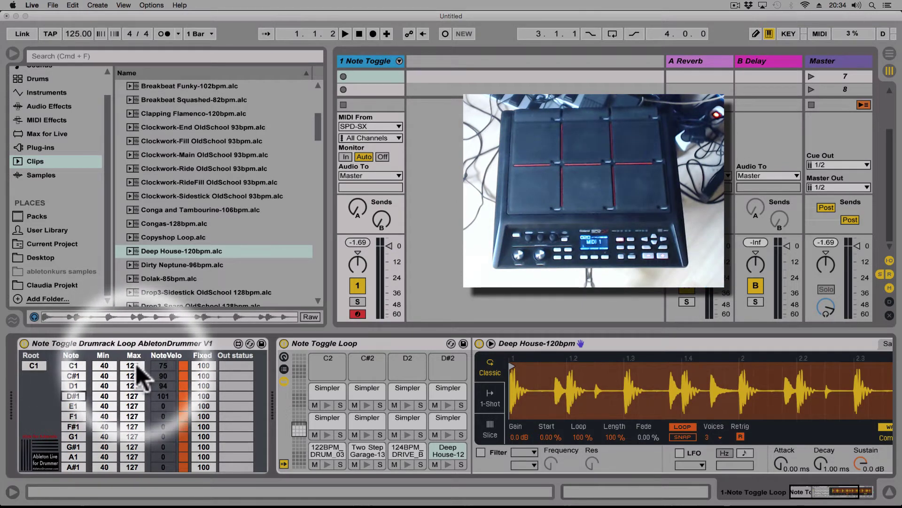
Step: Try a minimum velocity of 100 for note C1, and set it back to 40
{"action": "left_click", "coordinate": [106, 363]}
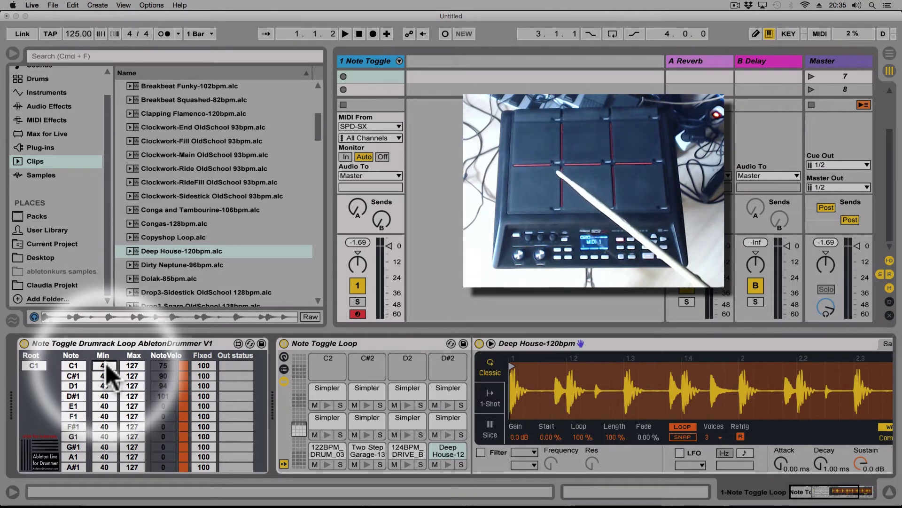
{"action": "left_click_drag", "start_coordinate": [106, 363], "coordinate": [105, 335]}
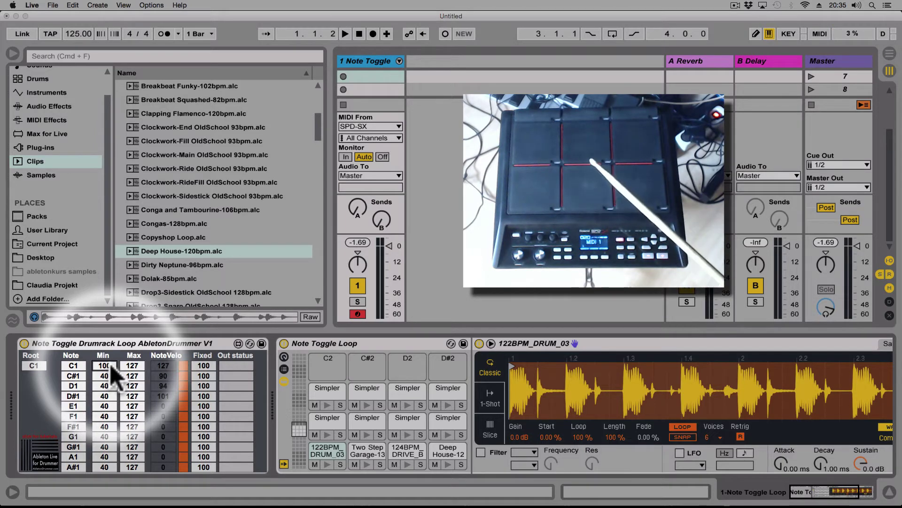
{"action": "left_click_drag", "start_coordinate": [112, 367], "coordinate": [114, 400]}
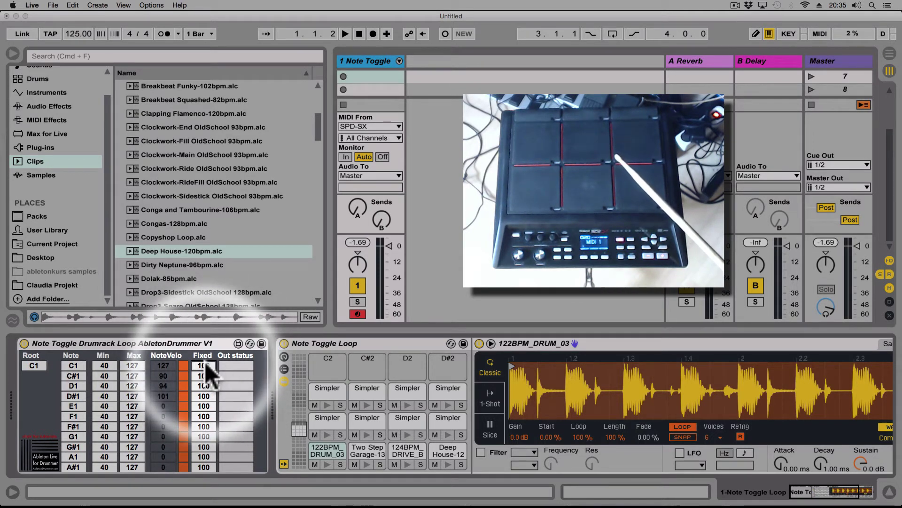
Step: Try a low fixed velocity of 50 and a higher one for note C1, and set it back to 100
{"action": "left_click_drag", "start_coordinate": [205, 363], "coordinate": [205, 385]}
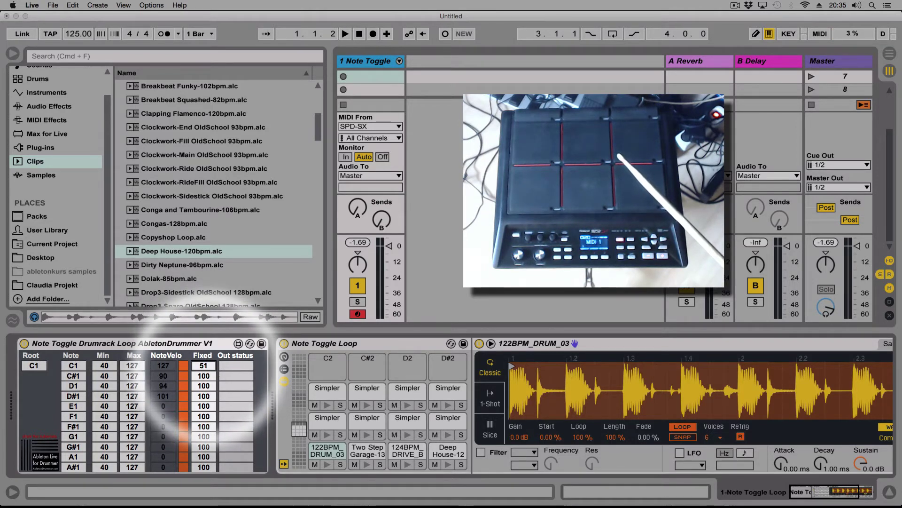
{"action": "left_click_drag", "start_coordinate": [205, 385], "coordinate": [205, 386]}
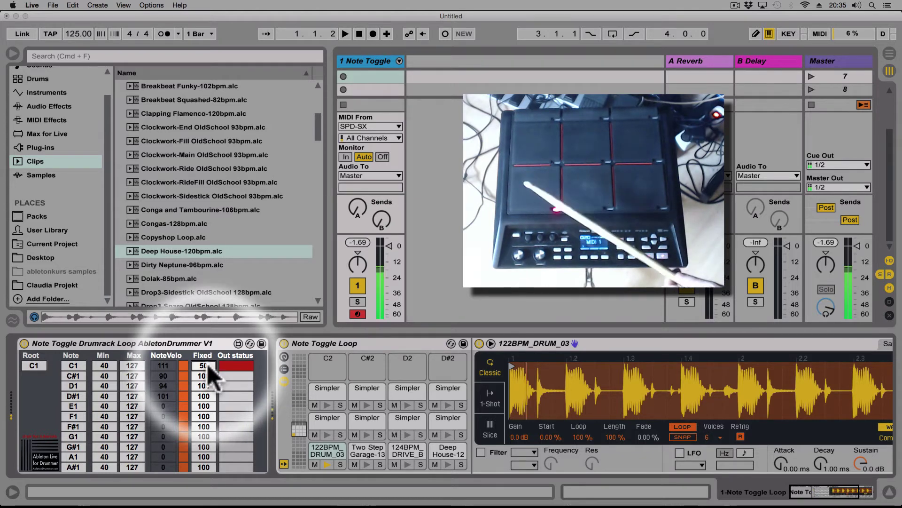
{"action": "left_click_drag", "start_coordinate": [208, 364], "coordinate": [207, 271]}
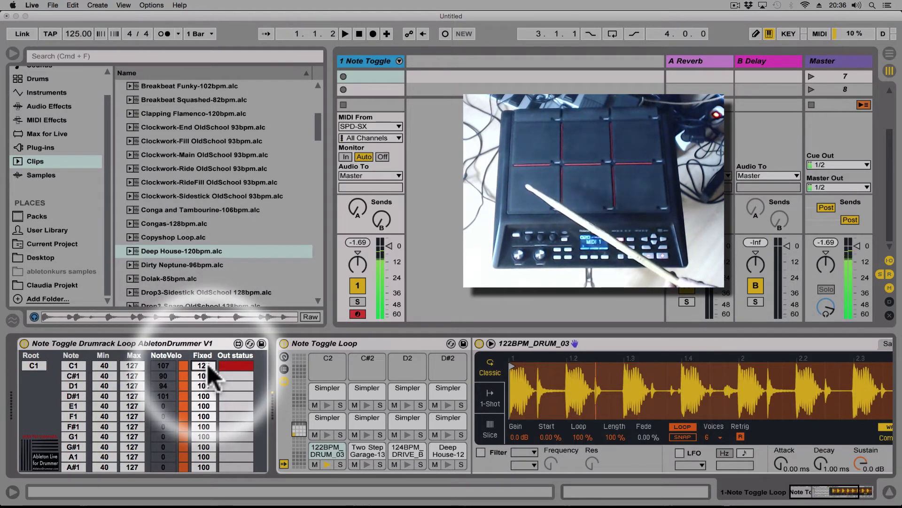
{"action": "left_click_drag", "start_coordinate": [207, 364], "coordinate": [207, 373]}
Step: Switch note C1 from fixed velocity to played note velocity and back, twice
{"action": "left_click", "coordinate": [183, 365]}
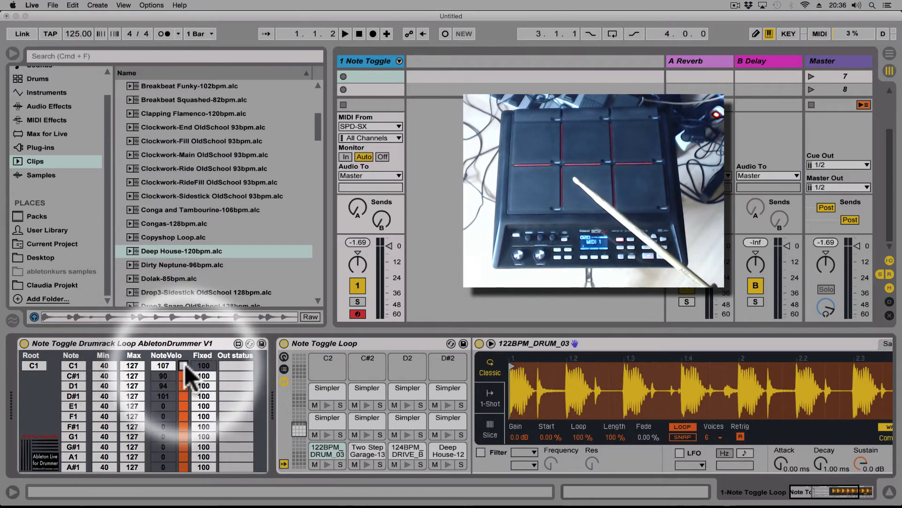
{"action": "left_click", "coordinate": [185, 365]}
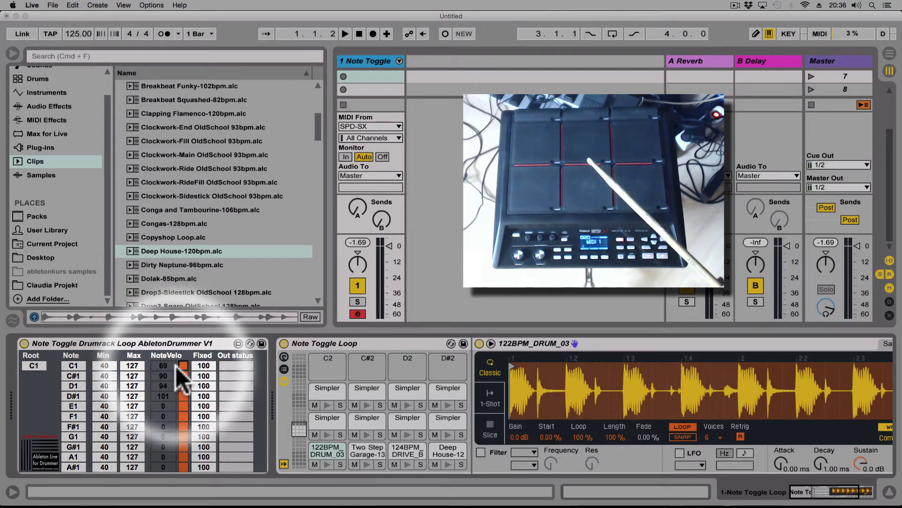
{"action": "left_click", "coordinate": [183, 366]}
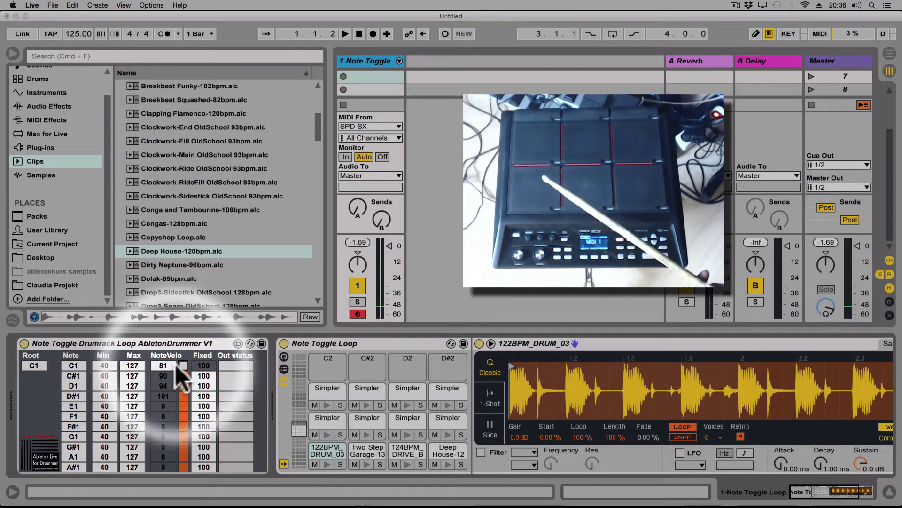
{"action": "left_click", "coordinate": [183, 365]}
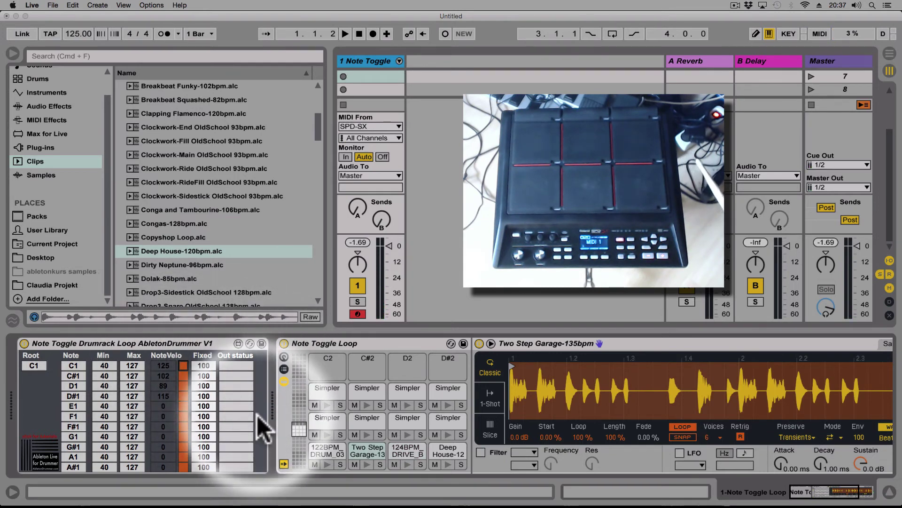
Step: Inspect the complete Simpler of the 122BPM_DRUM_03 pad, including its loop and envelope settings
{"action": "mouse_move", "coordinate": [299, 426]}
{"action": "left_mouse_down"}
{"action": "mouse_move", "coordinate": [299, 387]}
{"action": "mouse_move", "coordinate": [300, 422]}
{"action": "left_mouse_up"}
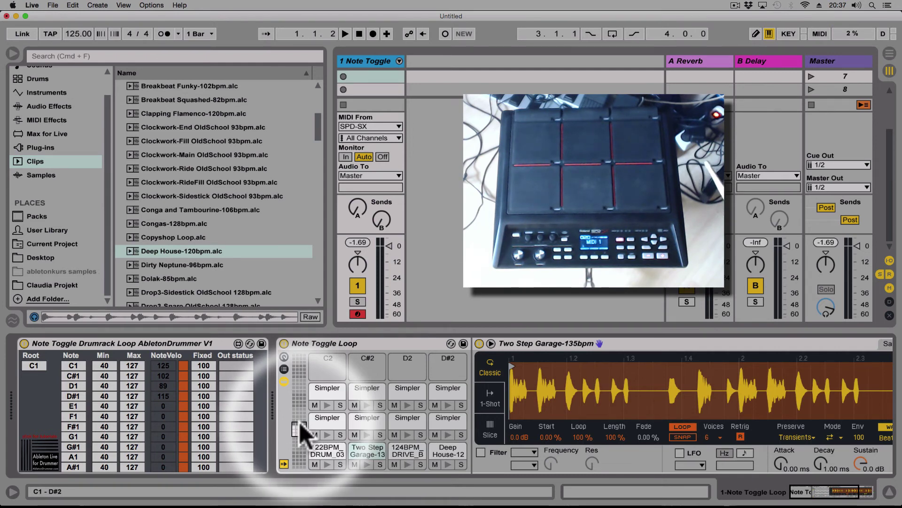
{"action": "left_click", "coordinate": [322, 450]}
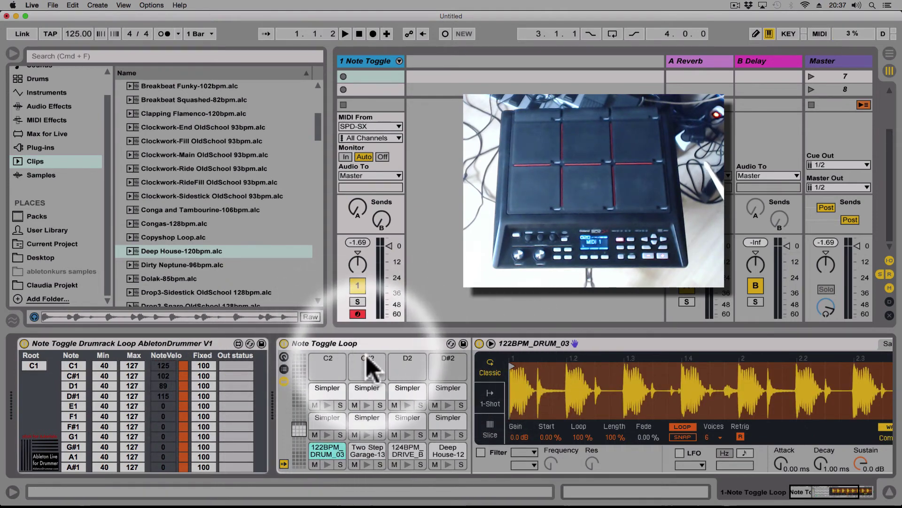
{"action": "left_click_drag", "start_coordinate": [833, 489], "coordinate": [848, 490]}
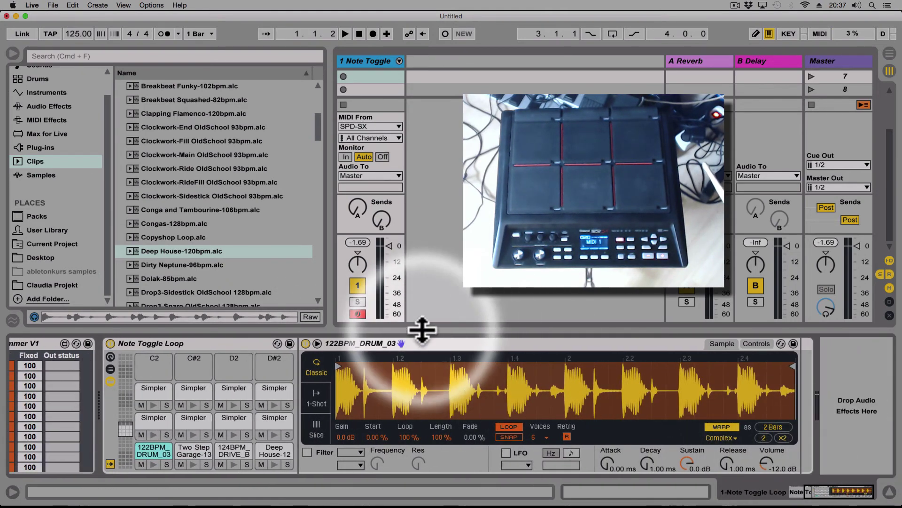
{"action": "left_click", "coordinate": [400, 339]}
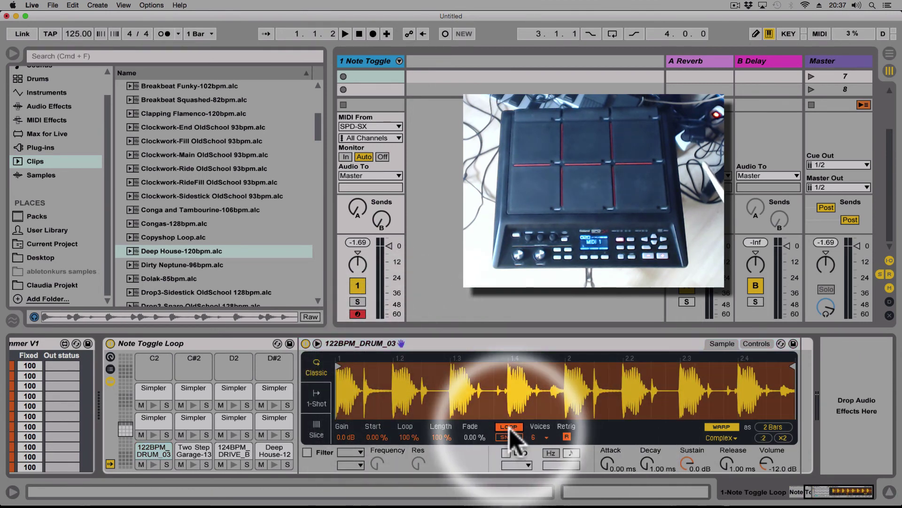
{"action": "left_click", "coordinate": [223, 357]}
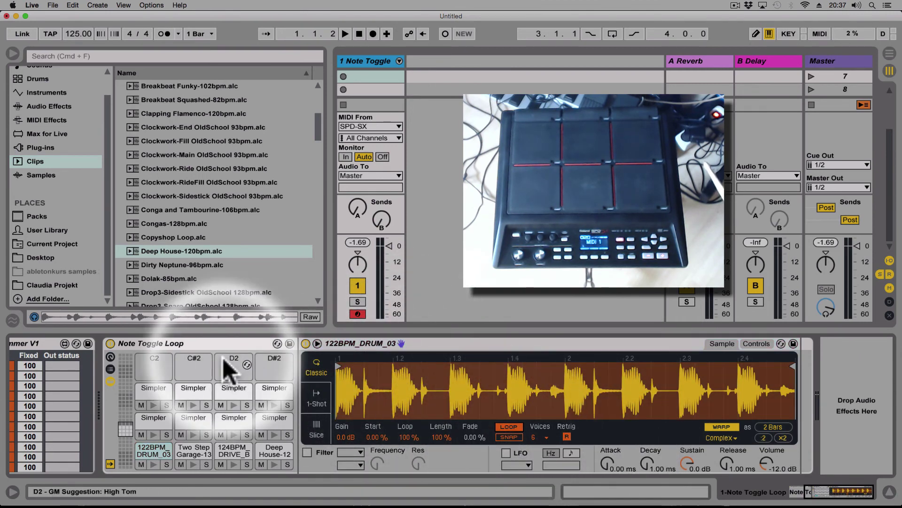
Step: Toggle Loop and Snap off and on again for the 122BPM_DRUM_03 sample
{"action": "left_click", "coordinate": [514, 426]}
{"action": "left_click", "coordinate": [515, 426]}
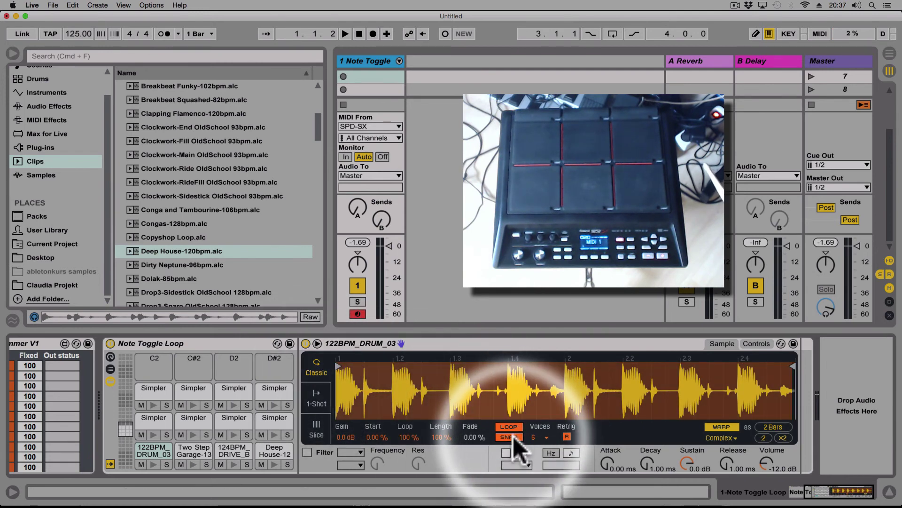
{"action": "left_click", "coordinate": [513, 436]}
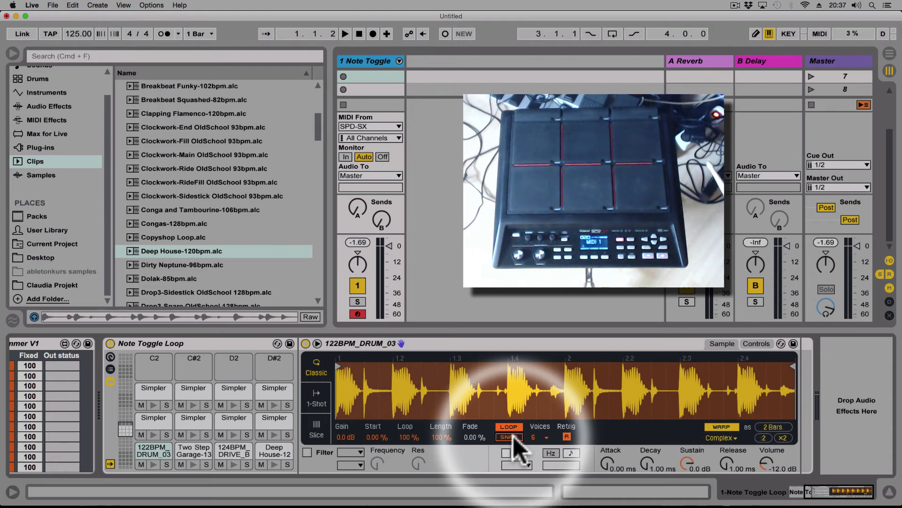
Step: Try a longer Decay of 46.6 ms in the sample's volume envelope, and restore it to 1.00 ms
{"action": "left_click_drag", "start_coordinate": [607, 458], "coordinate": [607, 448]}
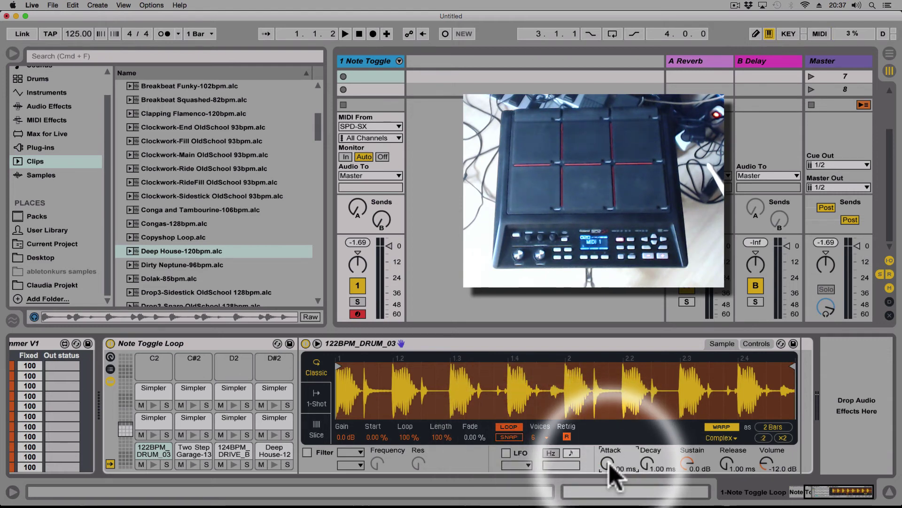
{"action": "left_click_drag", "start_coordinate": [657, 464], "coordinate": [657, 449]}
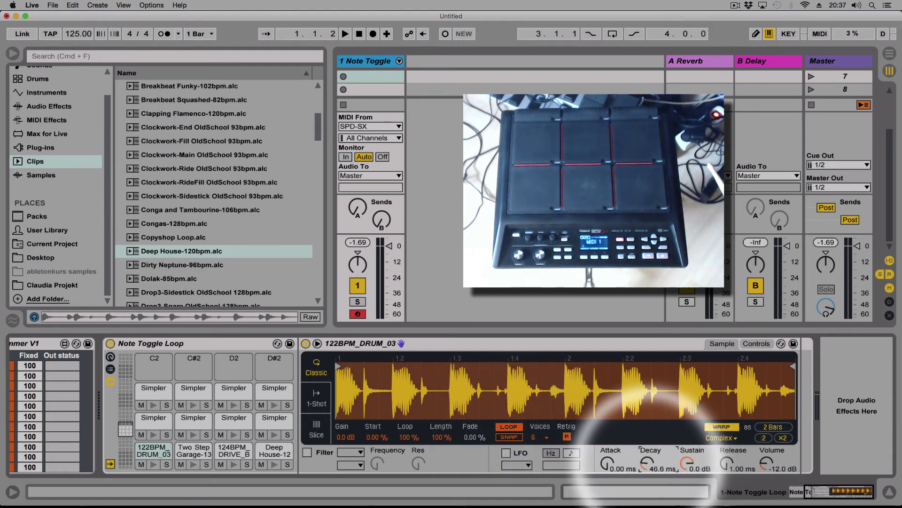
{"action": "left_click", "coordinate": [729, 463]}
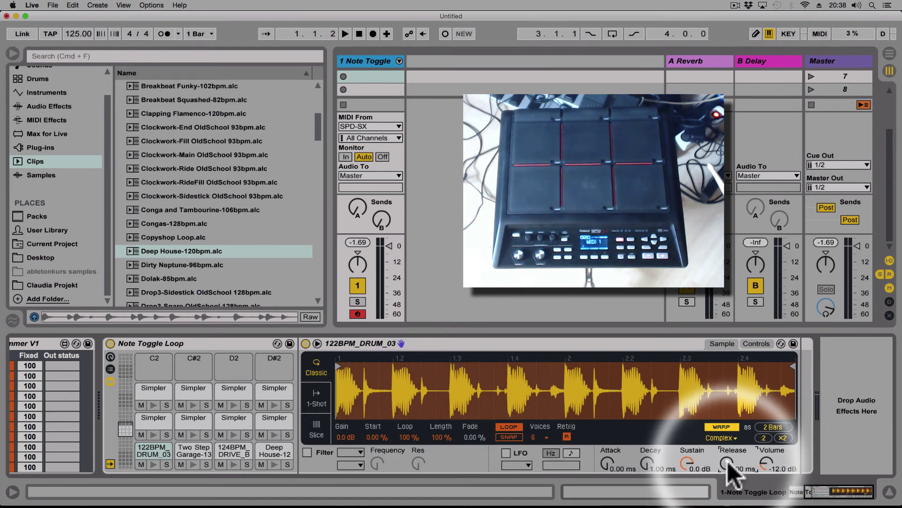
Step: Inspect the Simpler of the 124BPM_DRIVE_BASS_C pad and return to the Note Toggle Drumrack Loop device
{"action": "left_click", "coordinate": [838, 490]}
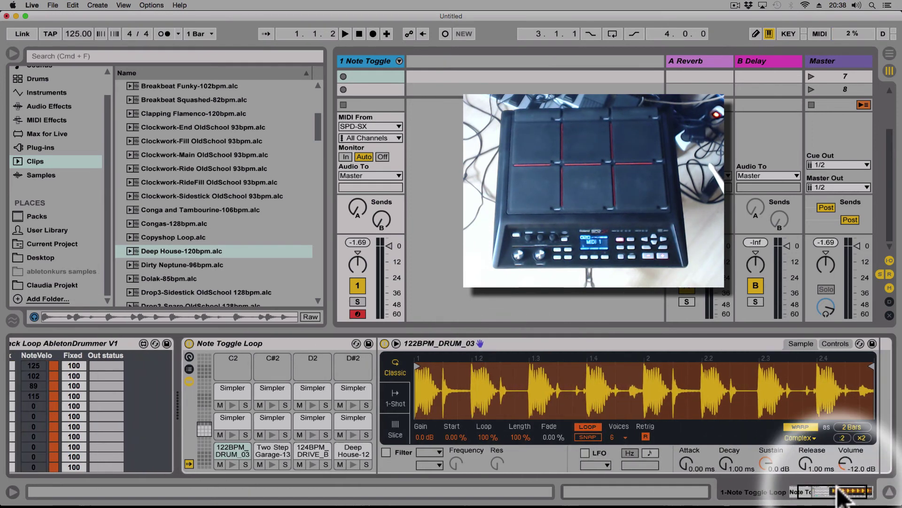
{"action": "left_click", "coordinate": [310, 450]}
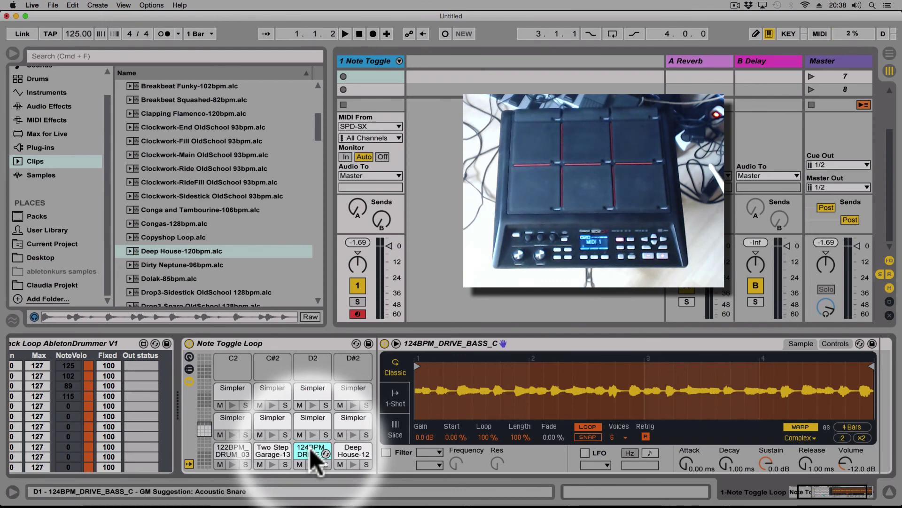
{"action": "left_click", "coordinate": [830, 491]}
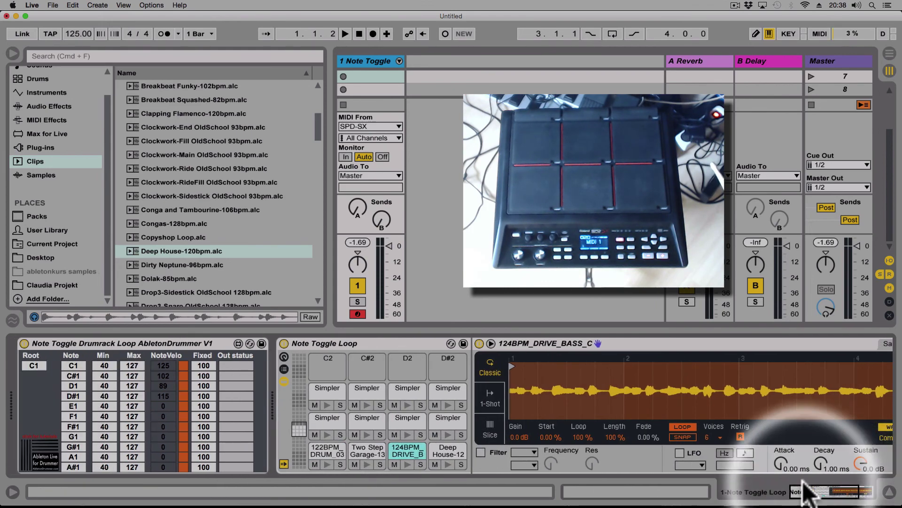
{"action": "left_click", "coordinate": [143, 343]}
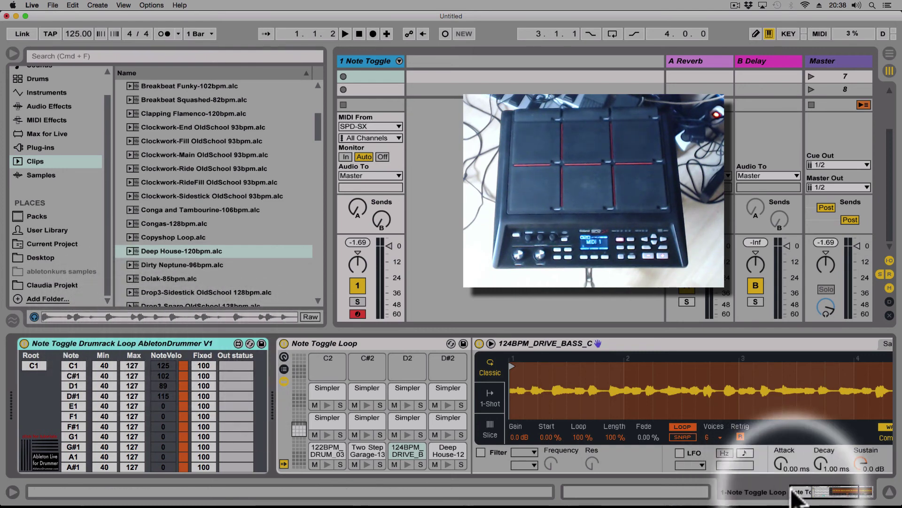
{"action": "left_click", "coordinate": [867, 494]}
{"action": "left_click_drag", "start_coordinate": [866, 495], "coordinate": [826, 495]}
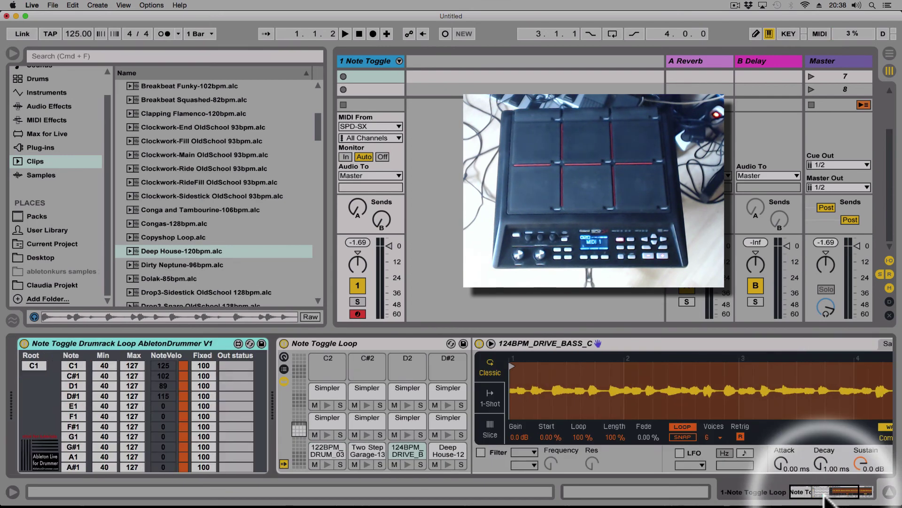